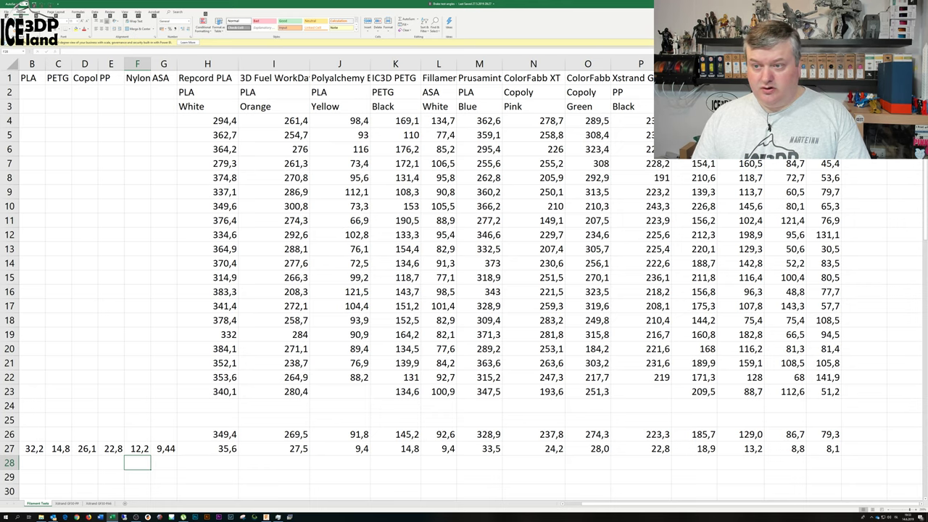
# Save the workbook and confirm 282,3 as the first Printed Solid Jesse PLA reading
pyautogui.click(24, 4)
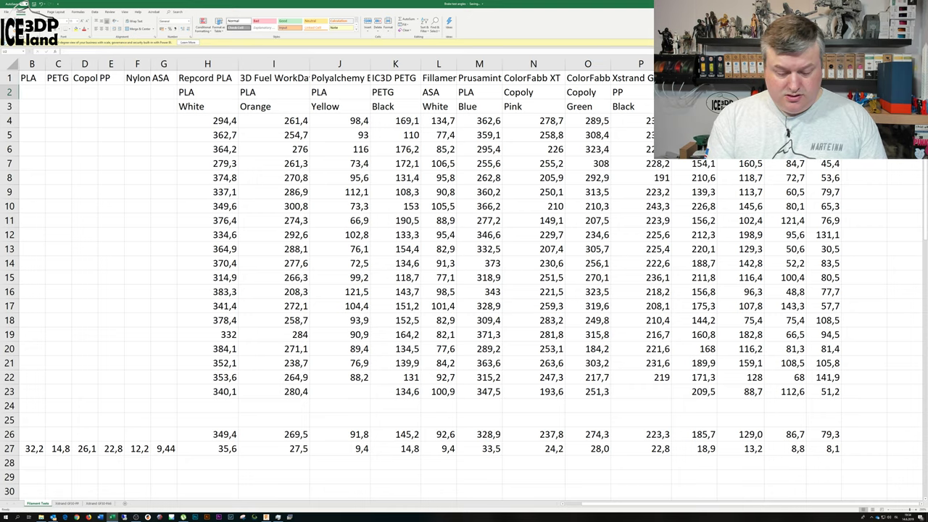
pyautogui.press('Right')
pyautogui.press('Down')
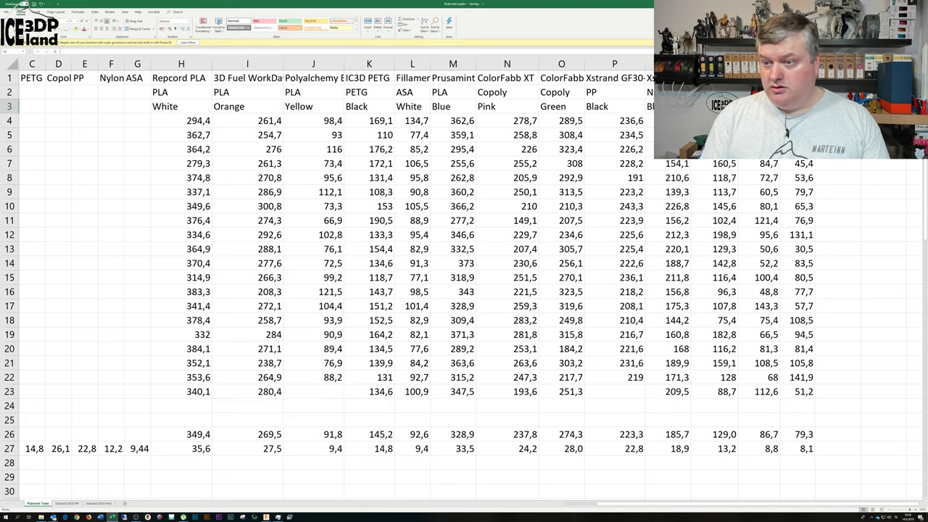
pyautogui.press('F2')
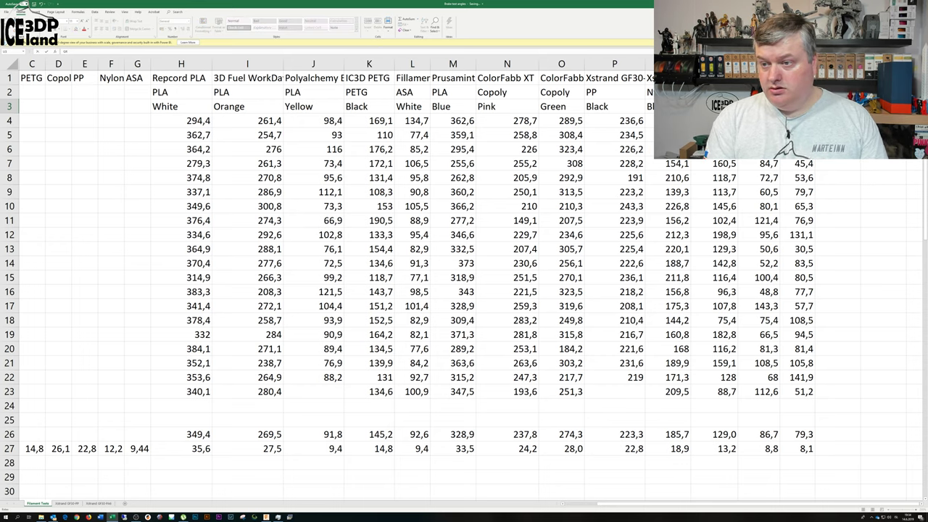
pyautogui.press('Return')
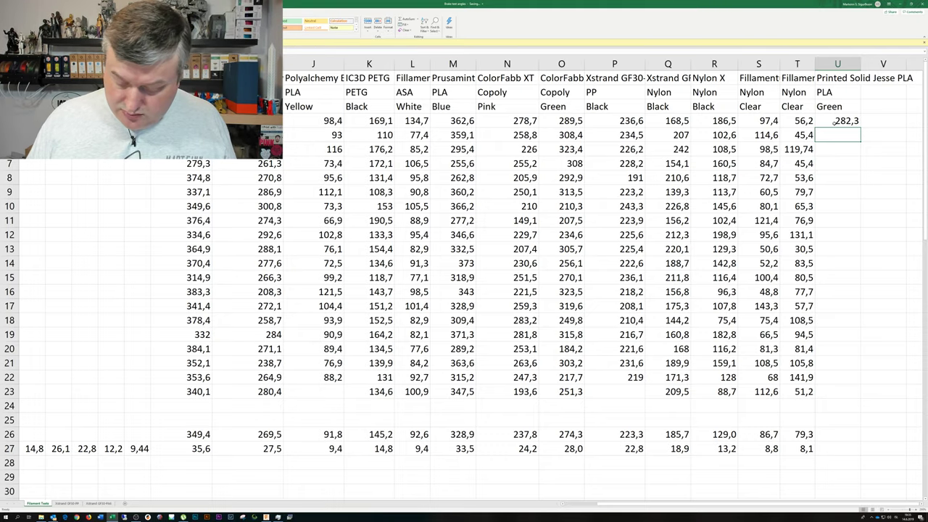
# Enter readings 312, 302,8, 345,1, 298 and 224,1 into U5:U9
pyautogui.write('312')
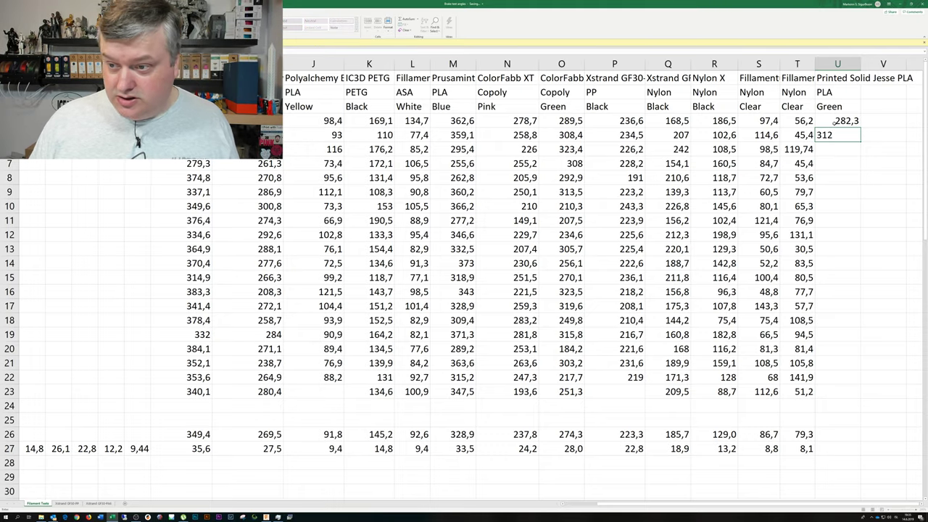
pyautogui.write(',')
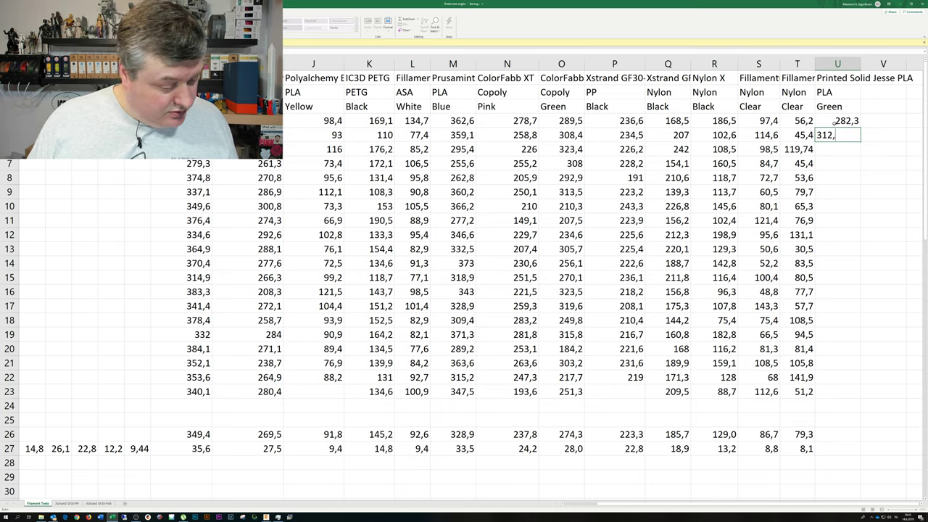
pyautogui.press('Return')
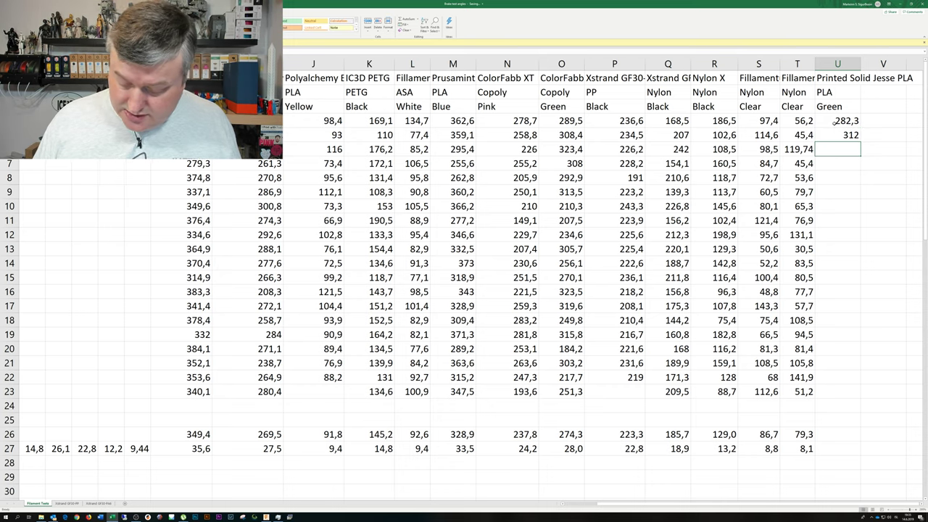
pyautogui.write('302')
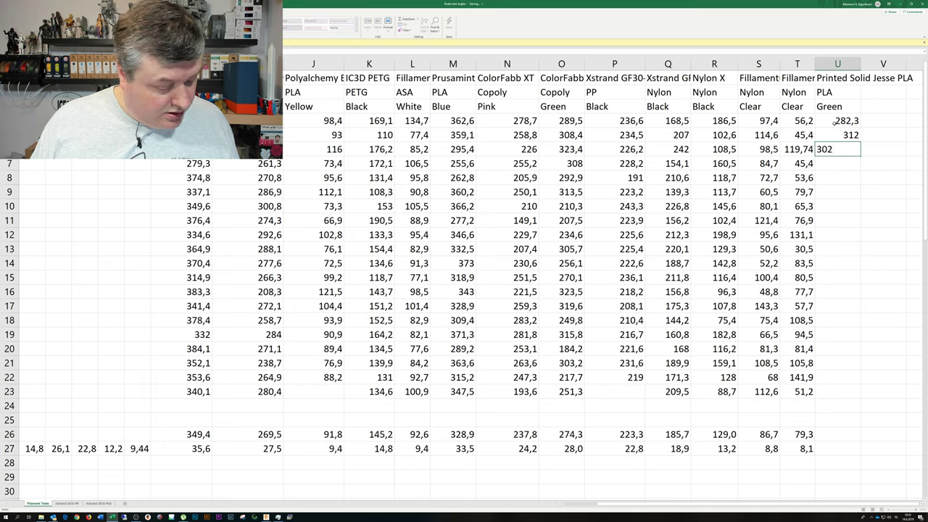
pyautogui.write(',8')
pyautogui.press('Return')
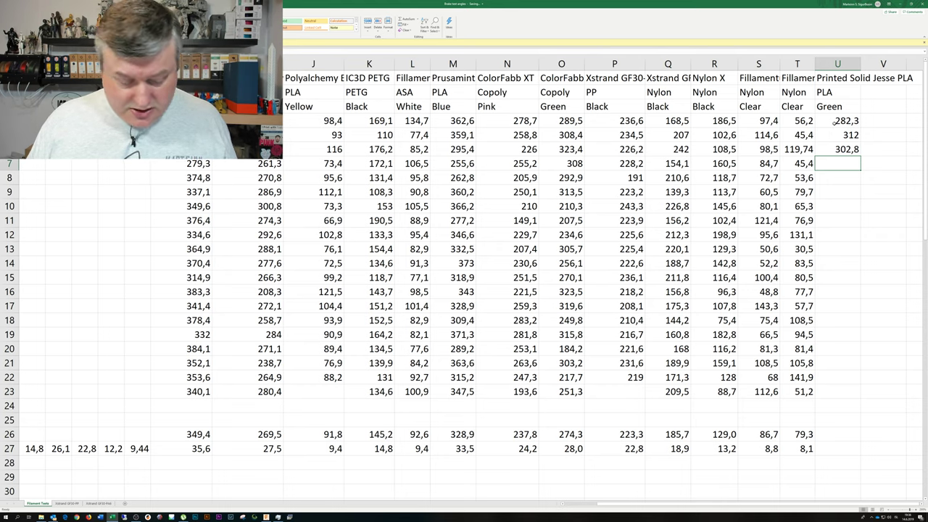
pyautogui.write('345,1')
pyautogui.press('Return')
pyautogui.write('298')
pyautogui.press('Return')
pyautogui.write('224,1')
pyautogui.press('Return')
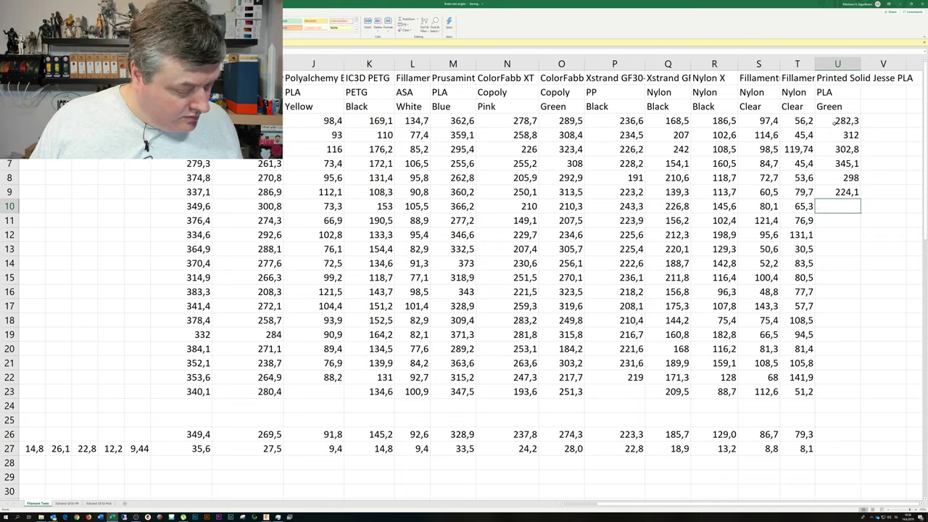
# Enter the remaining readings from 213,3 through 342 into U10:U21, fixing the last entry
pyautogui.write('213,3 352,2 301,6 303,3 192,9')
pyautogui.press('Return')
pyautogui.write('266,5')
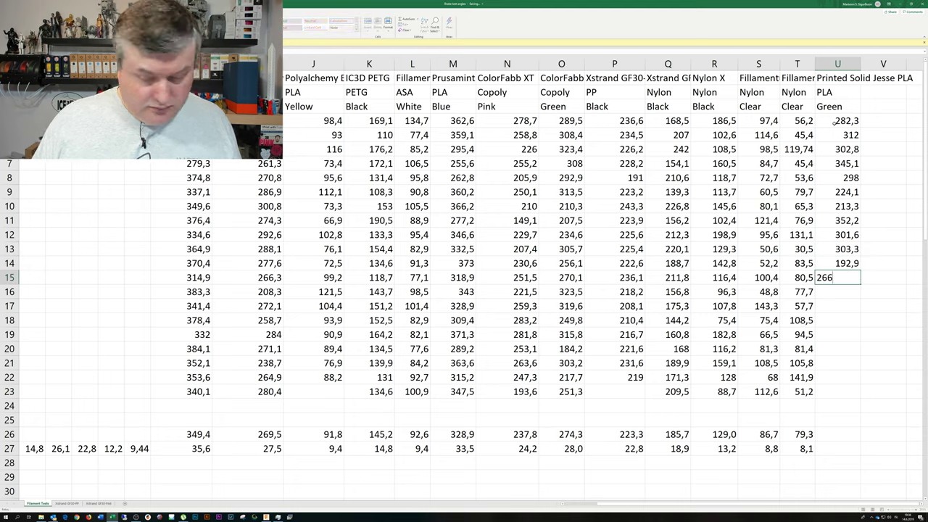
pyautogui.press('Return')
pyautogui.write('282,4 262,3 341,1 298,5 268,8 4')
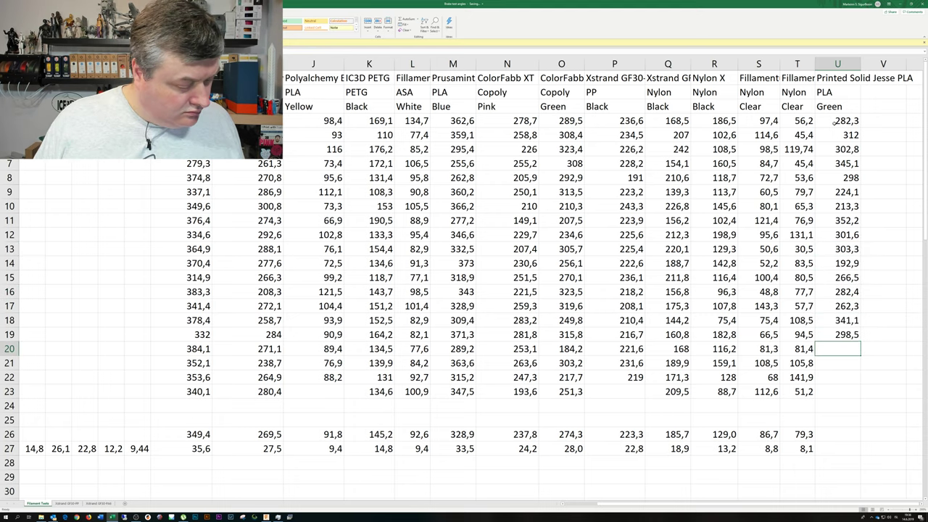
pyautogui.press('BackSpace')
pyautogui.write('342')
pyautogui.press('Return')
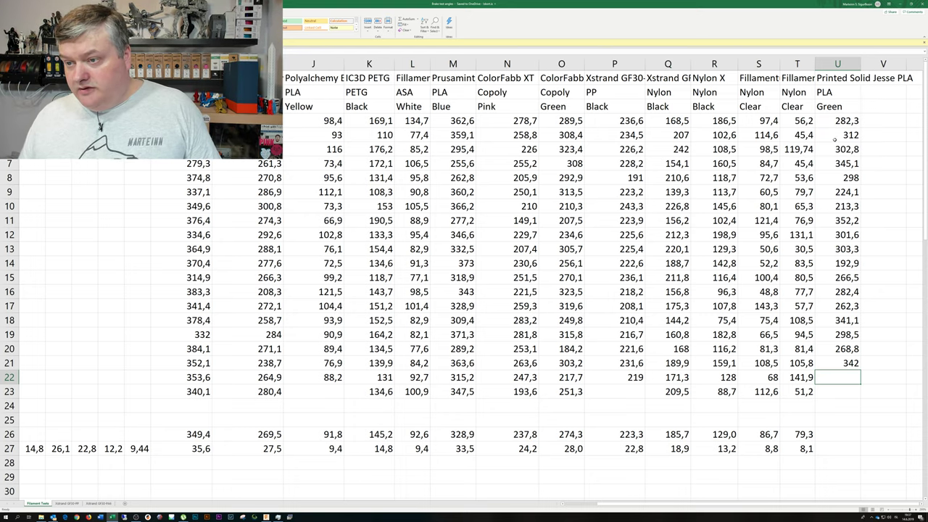
pyautogui.scroll(-5, 834, 140)
# Copy the T26:T27 average formulas into U26:U27, giving 288,3 Newton and 29,4 KG
pyautogui.scroll(5, 826, 199)
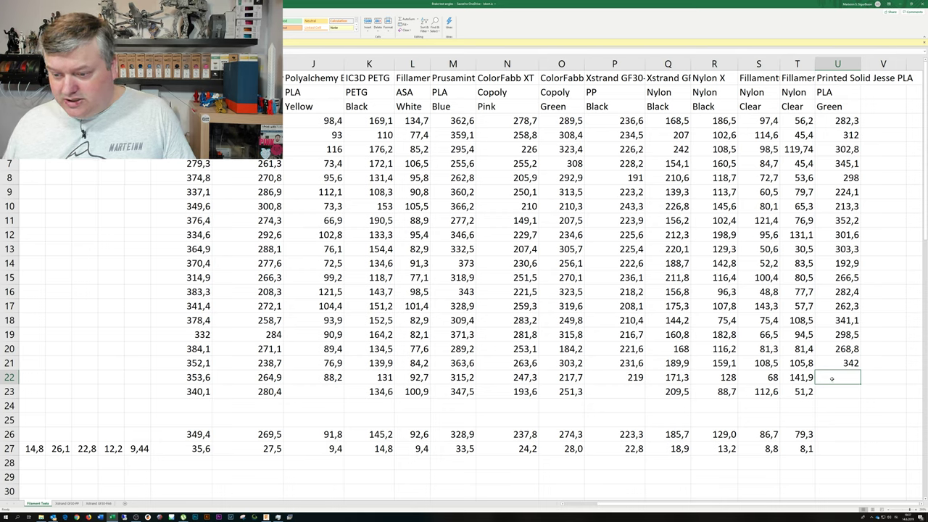
pyautogui.moveTo(805, 434); pyautogui.dragTo(861, 456)
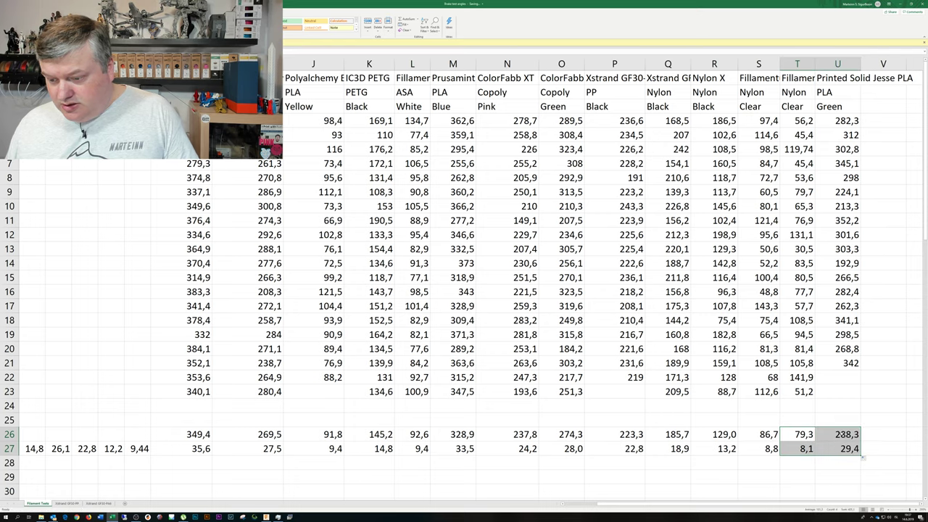
pyautogui.click(837, 434)
pyautogui.click(844, 448)
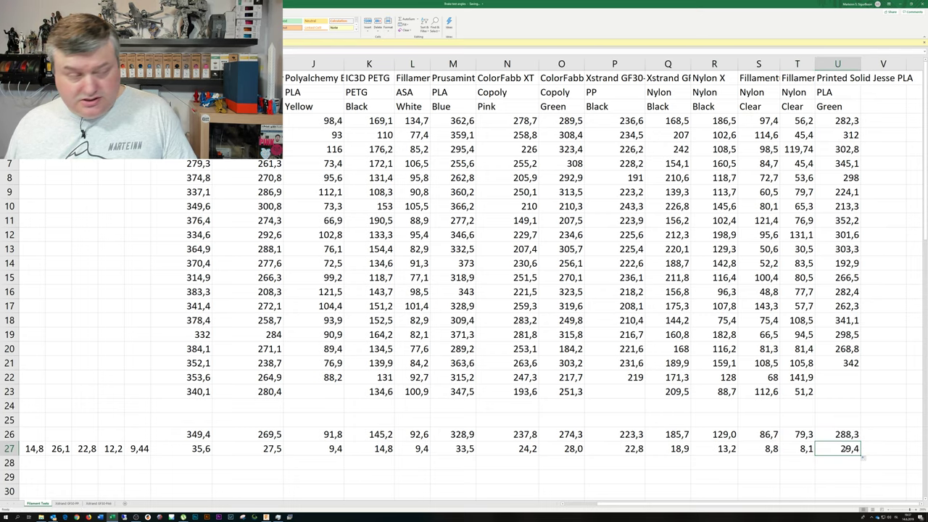
pyautogui.scroll(-3, 849, 444)
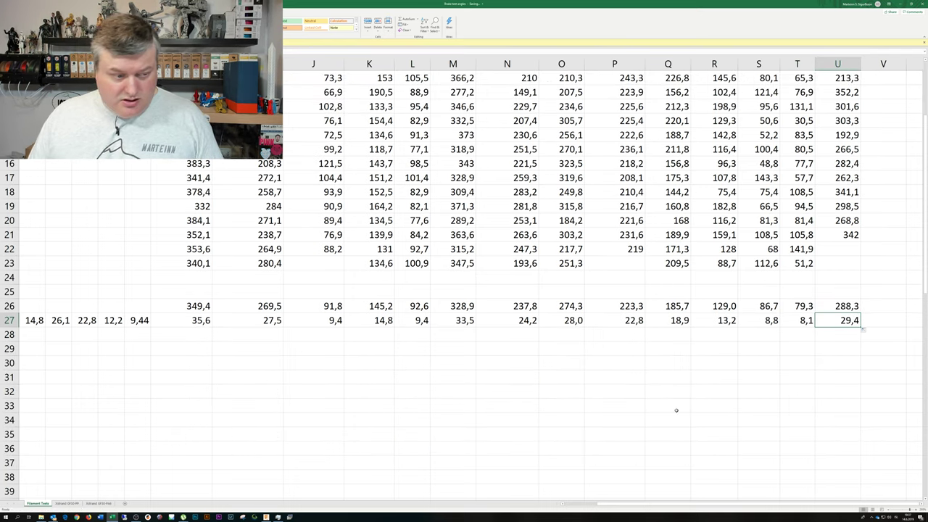
pyautogui.scroll(3, 676, 410)
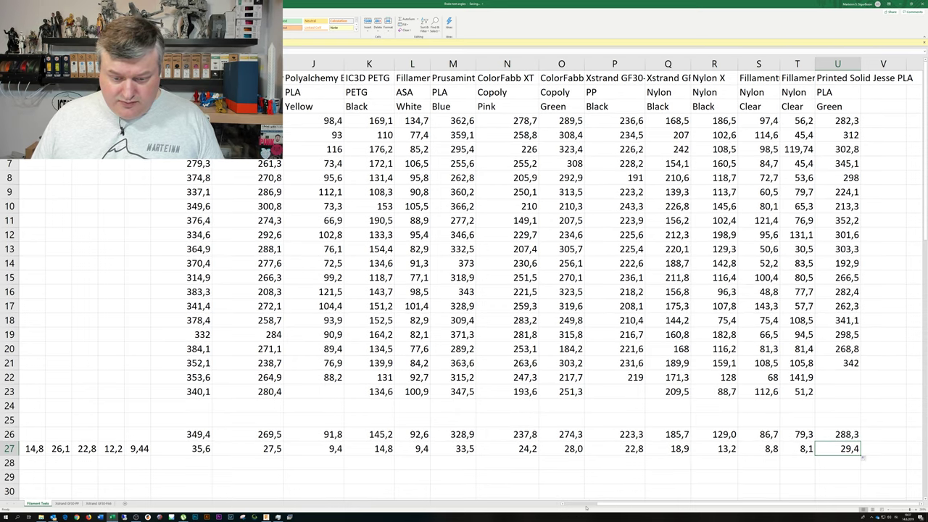
pyautogui.hscroll(-2, 511, 474)
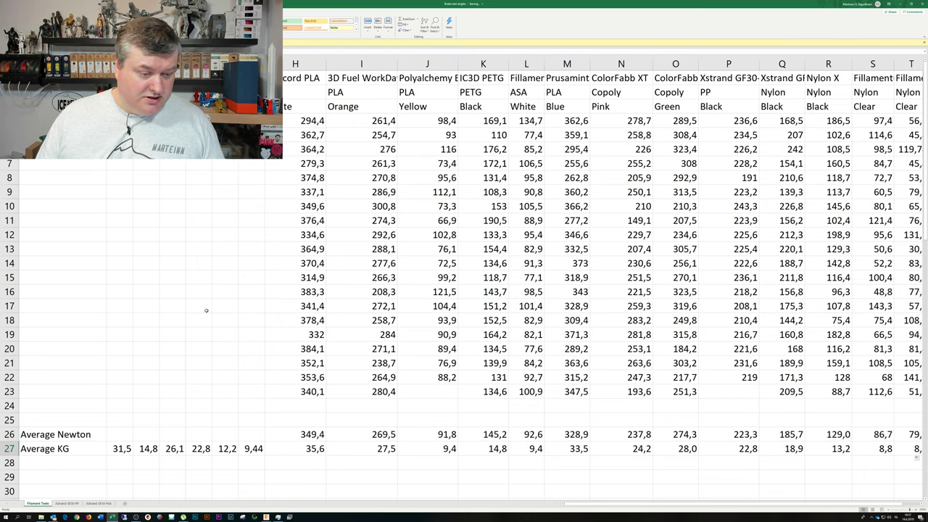
pyautogui.scroll(-5, 205, 310)
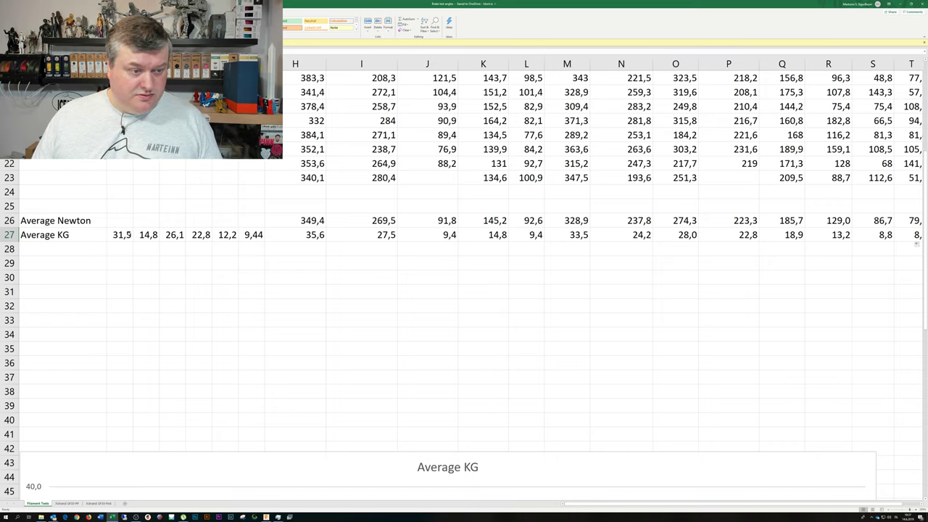
pyautogui.scroll(-12, 133, 234)
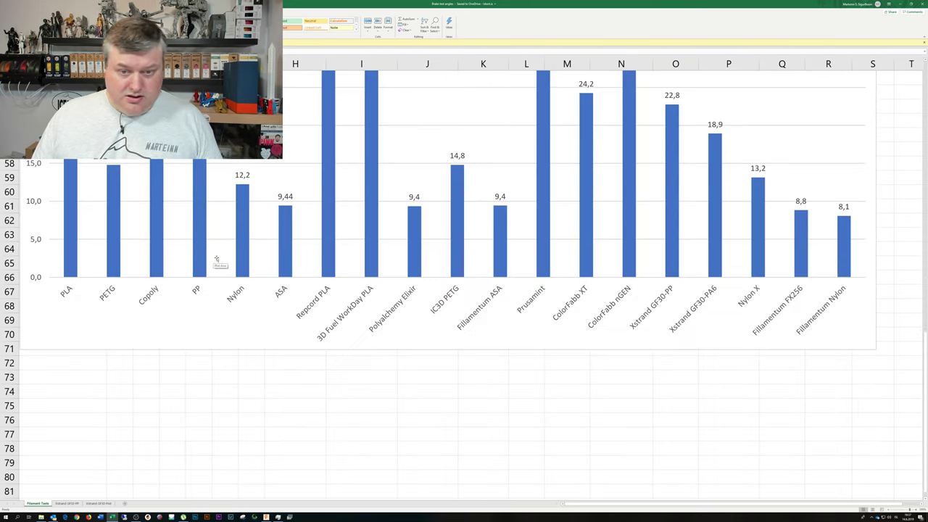
pyautogui.scroll(2, 276, 260)
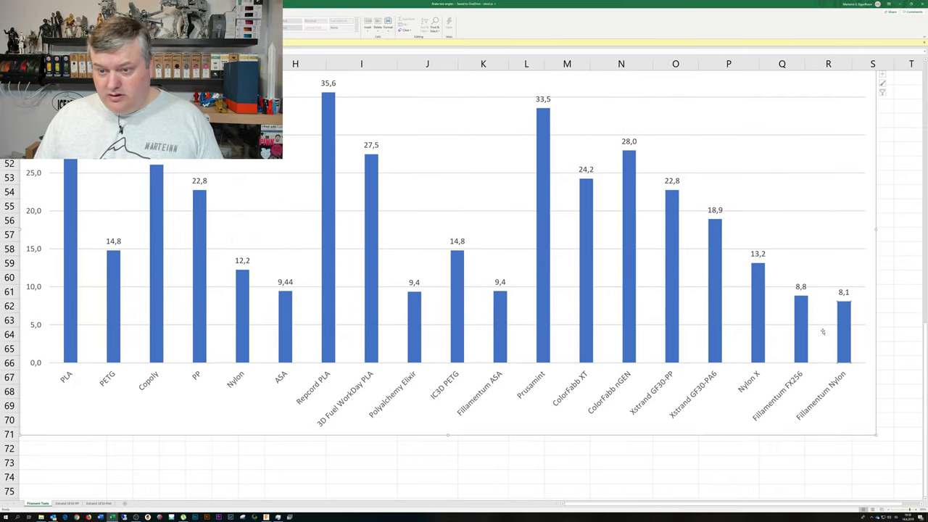
pyautogui.scroll(4, 814, 331)
pyautogui.scroll(-5, 814, 331)
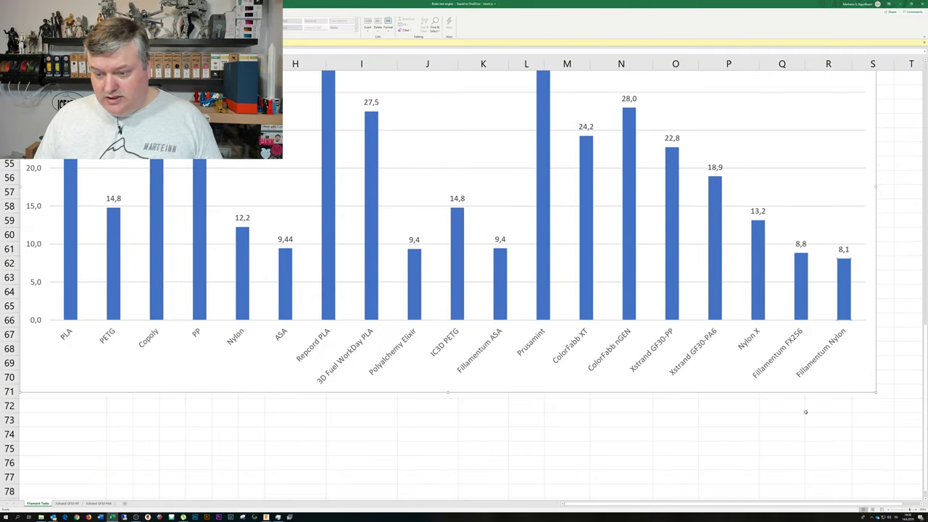
pyautogui.rightClick(806, 301)
# Widen the Average KG chart's data range from B27:T27 to B27:U27
pyautogui.click(842, 330)
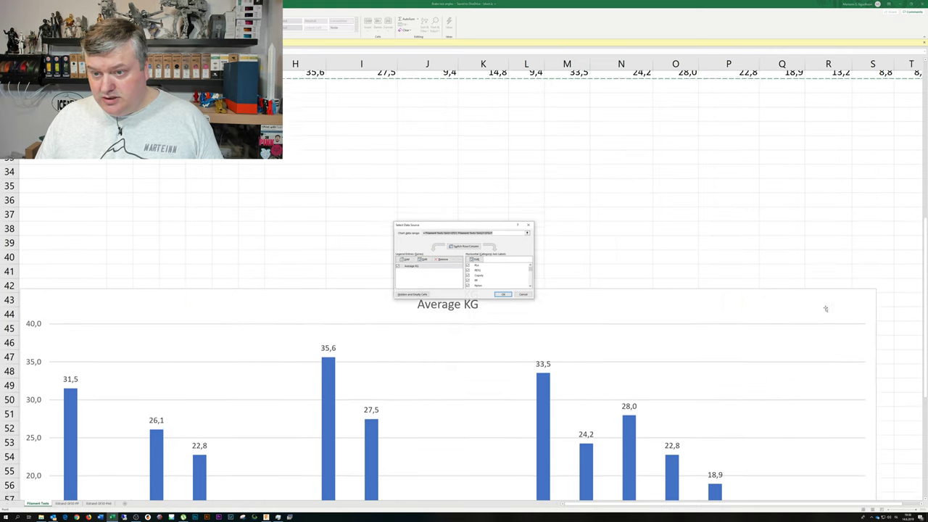
pyautogui.moveTo(888, 300); pyautogui.dragTo(881, 294)
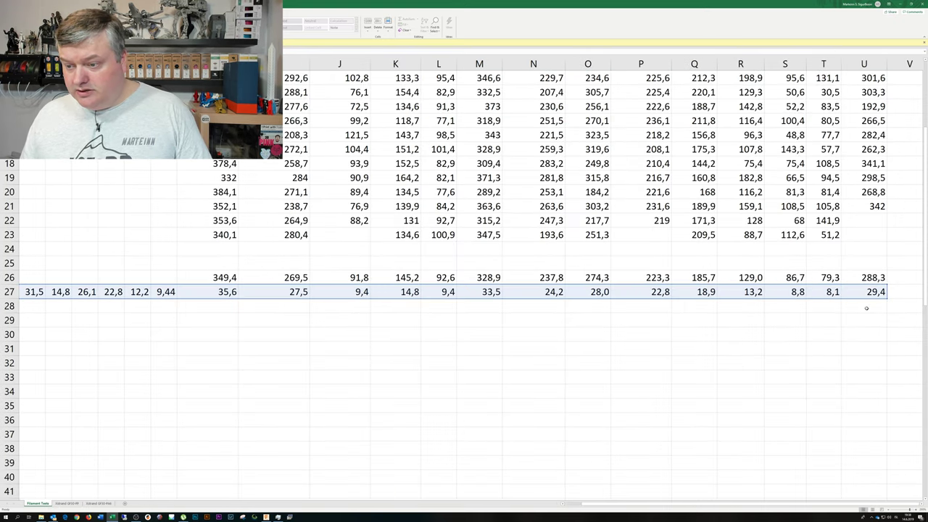
pyautogui.scroll(4, 800, 329)
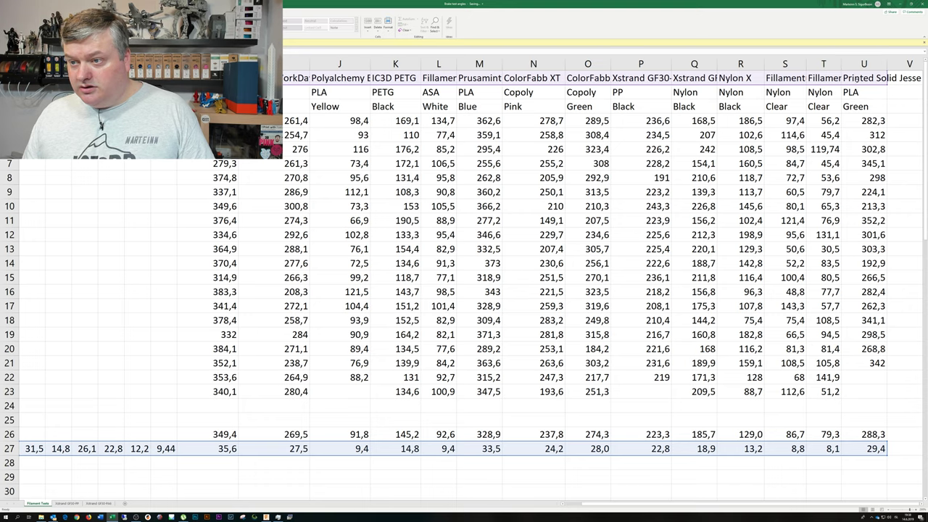
pyautogui.press('Return')
pyautogui.scroll(-3, 641, 341)
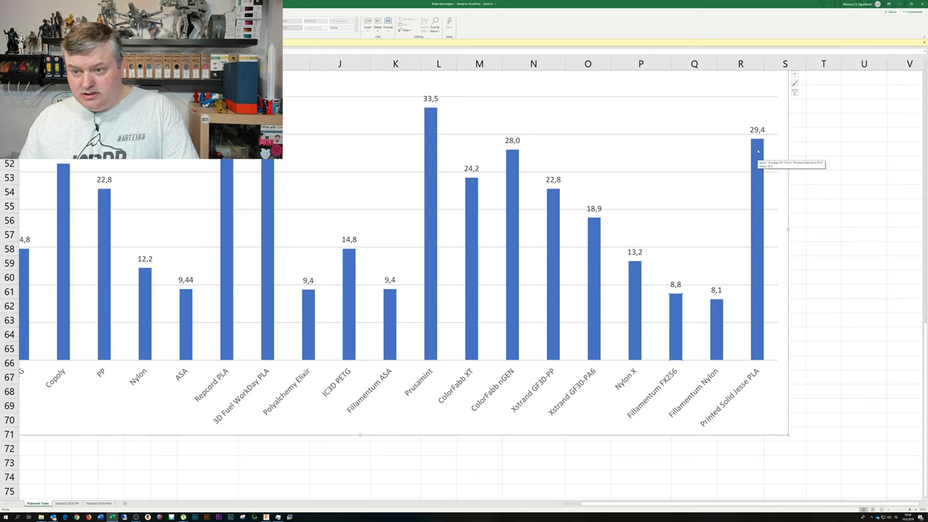
pyautogui.scroll(3, 268, 483)
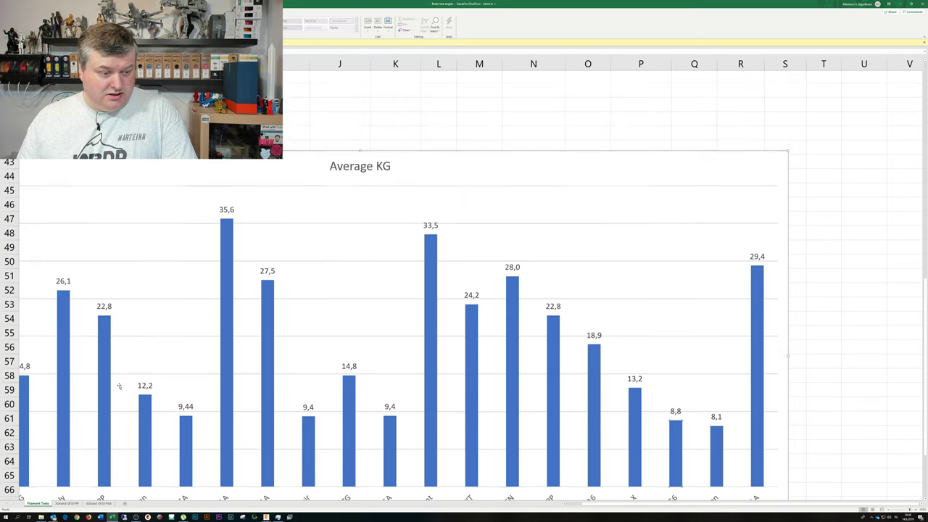
pyautogui.scroll(-2, 268, 483)
pyautogui.hscroll(-2, 300, 435)
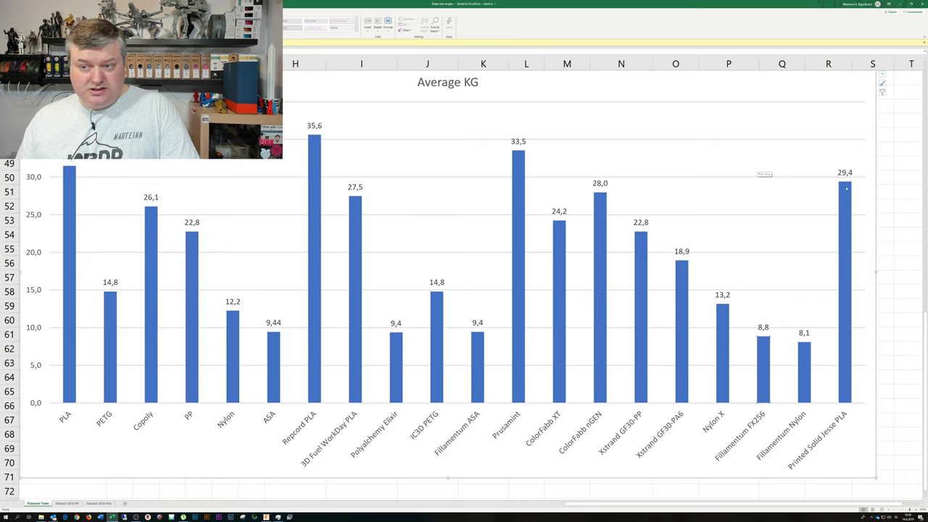
pyautogui.moveTo(851, 192)
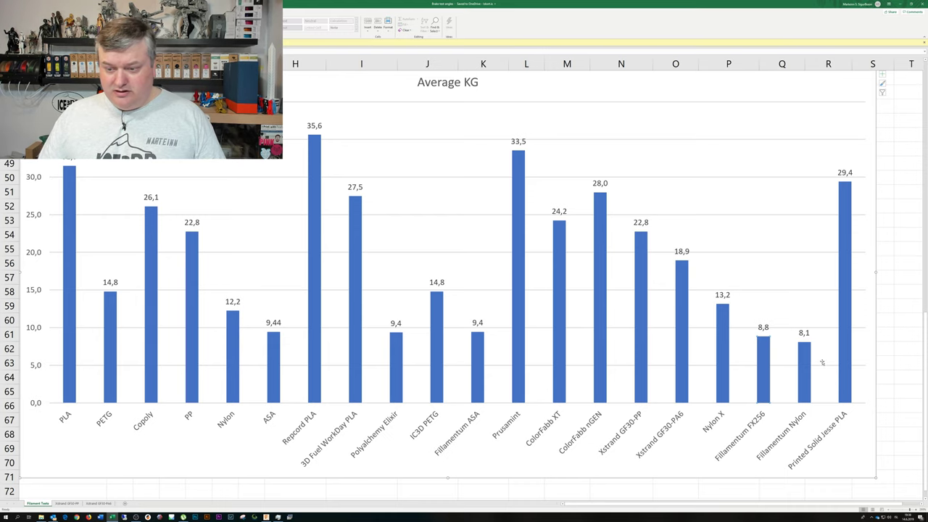
pyautogui.scroll(4, 765, 360)
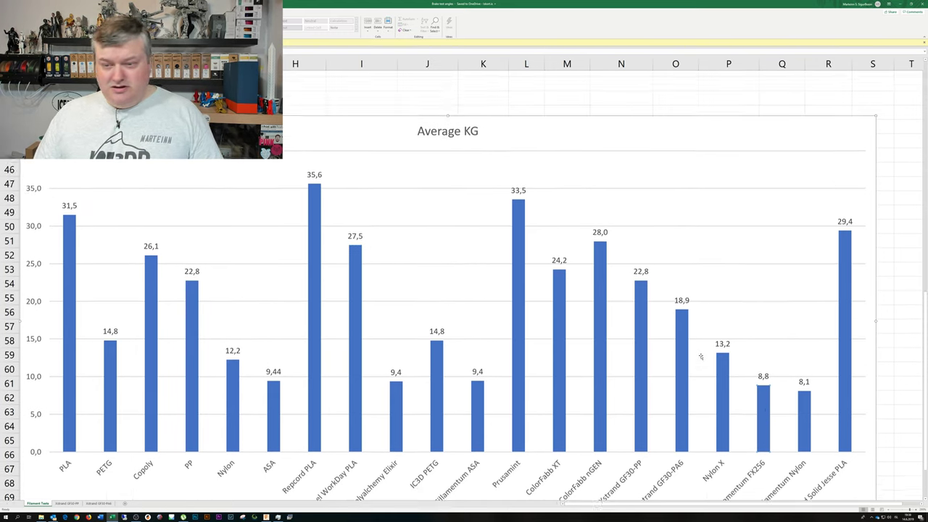
pyautogui.scroll(2, 745, 349)
pyautogui.scroll(-5, 744, 349)
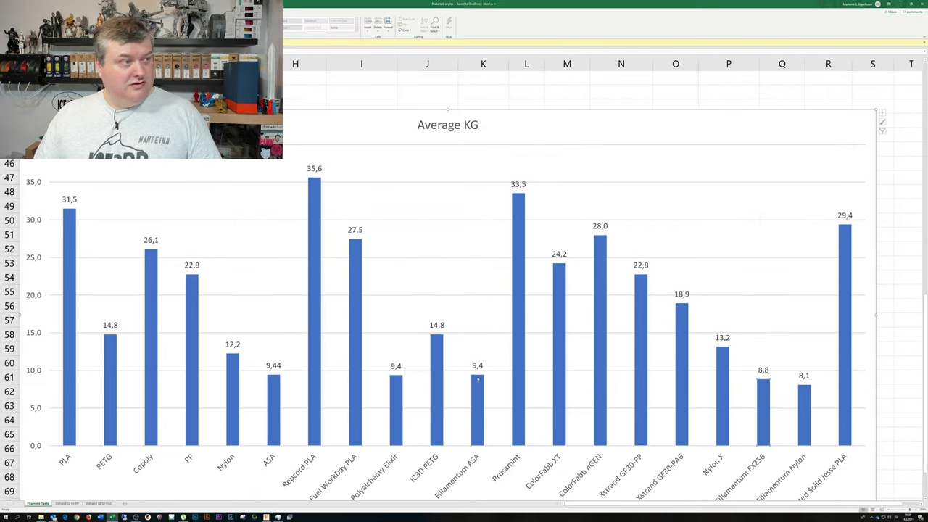
pyautogui.scroll(12, 768, 358)
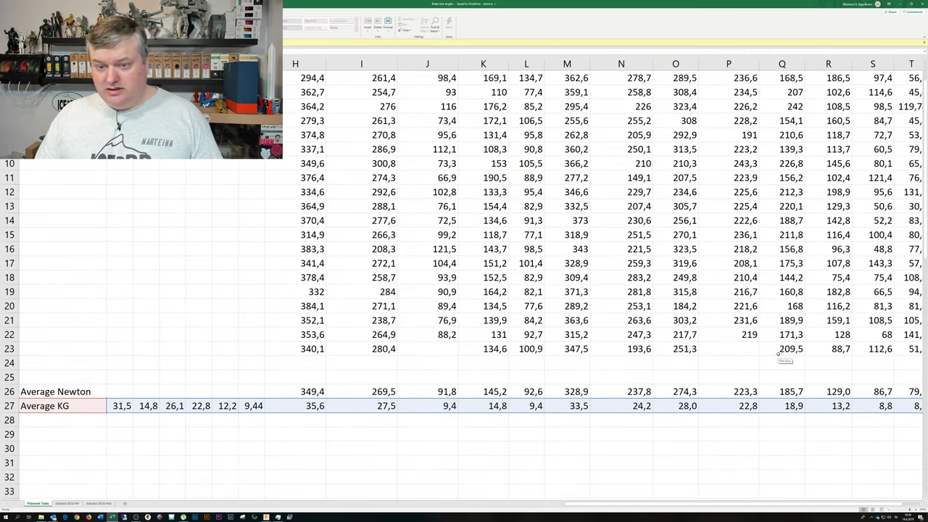
pyautogui.scroll(1, 544, 369)
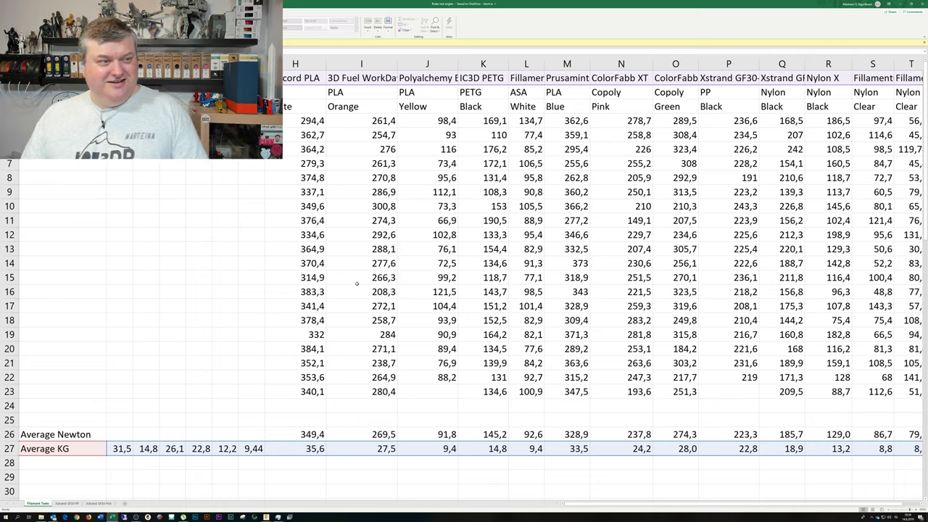
pyautogui.scroll(-3, 598, 328)
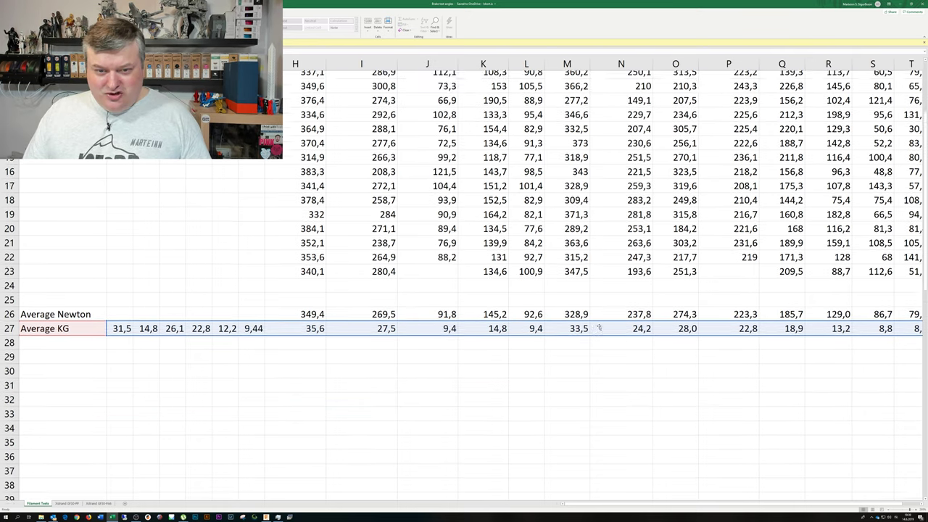
pyautogui.scroll(3, 599, 327)
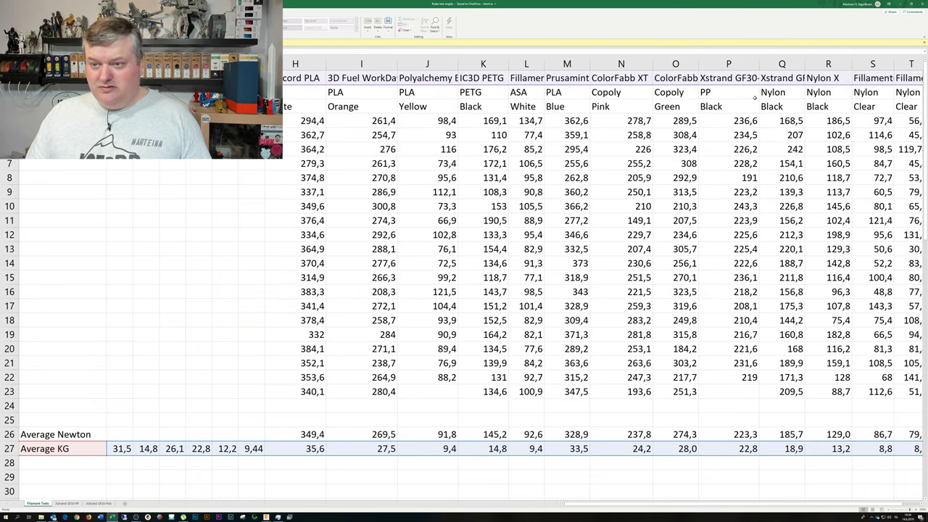
pyautogui.scroll(-12, 464, 123)
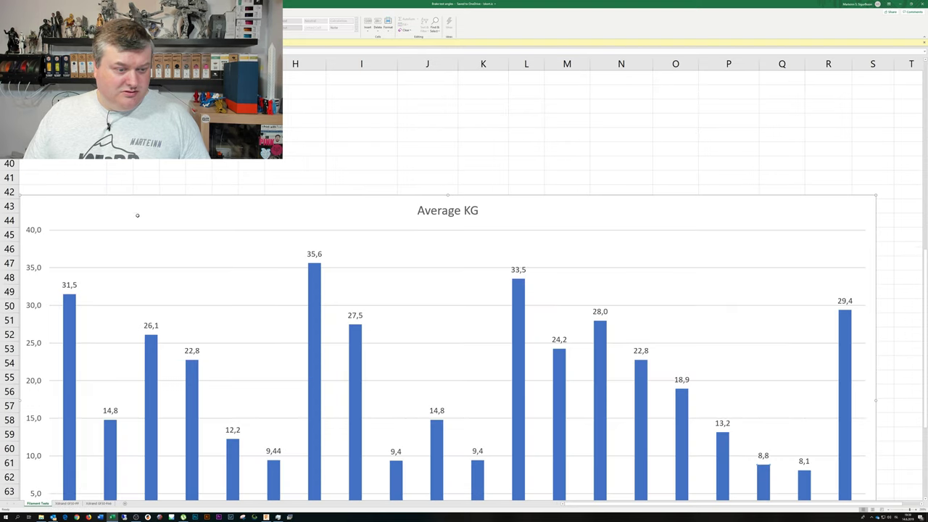
pyautogui.scroll(-3, 196, 391)
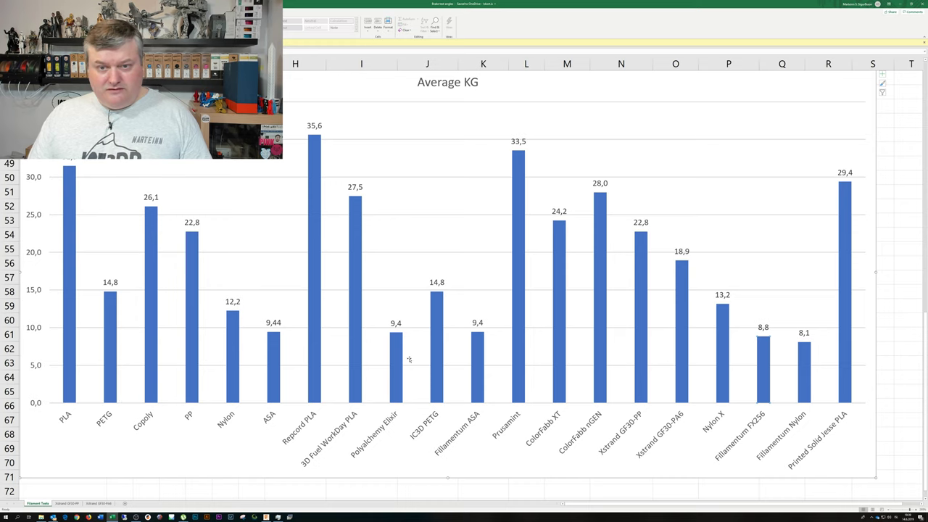
pyautogui.scroll(5, 409, 359)
pyautogui.scroll(-4, 296, 439)
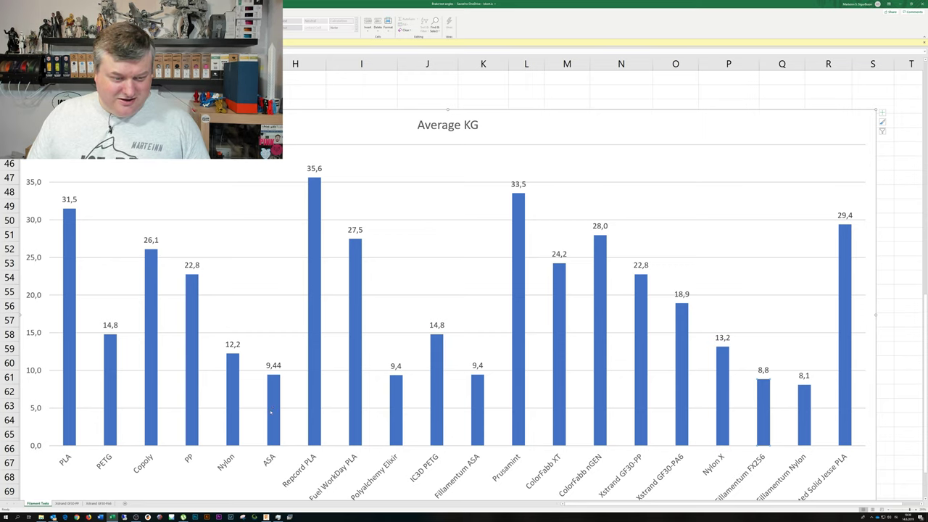
pyautogui.moveTo(275, 403)
pyautogui.scroll(2, 275, 395)
pyautogui.scroll(-3, 276, 395)
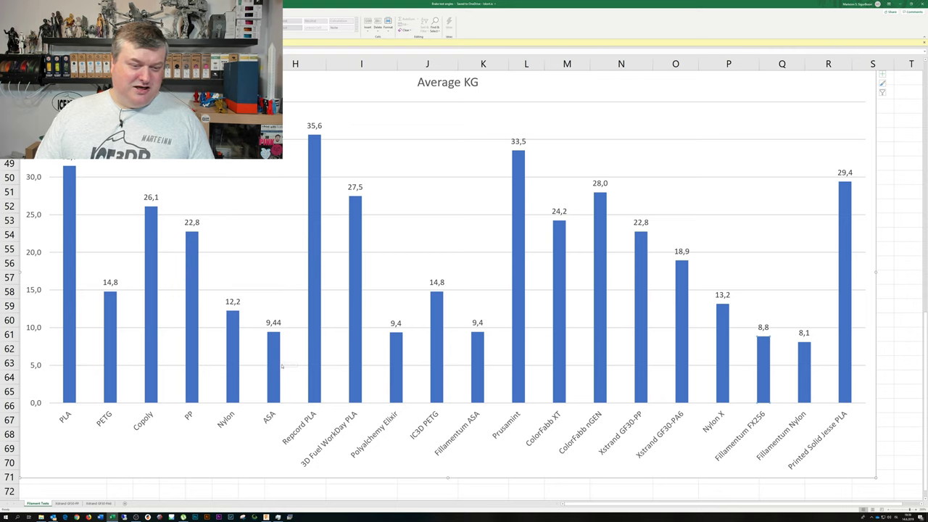
pyautogui.scroll(14, 428, 381)
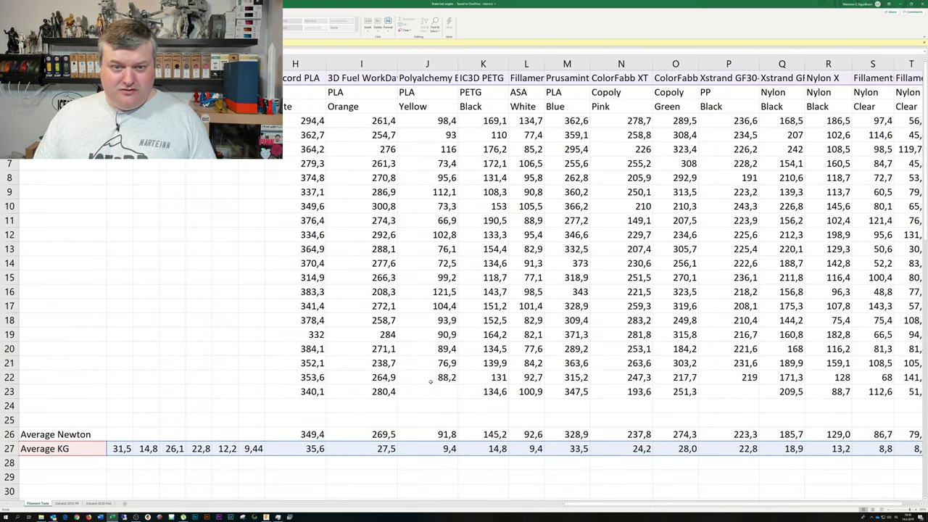
pyautogui.scroll(-12, 710, 299)
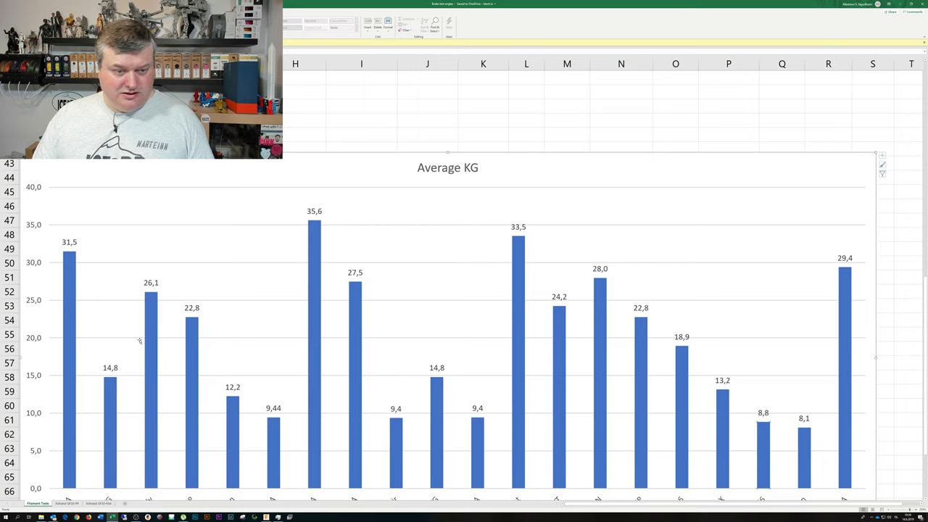
pyautogui.scroll(-3, 551, 276)
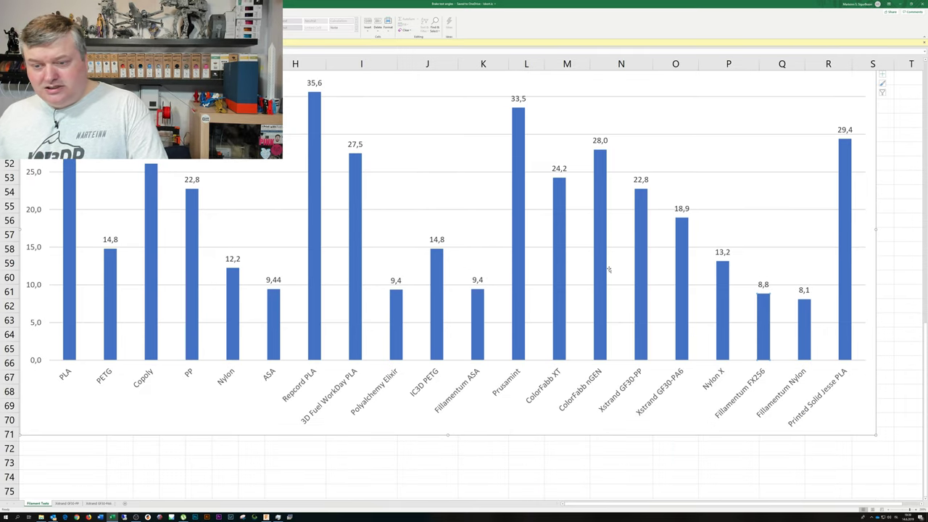
pyautogui.scroll(-4, 609, 269)
pyautogui.scroll(19, 682, 377)
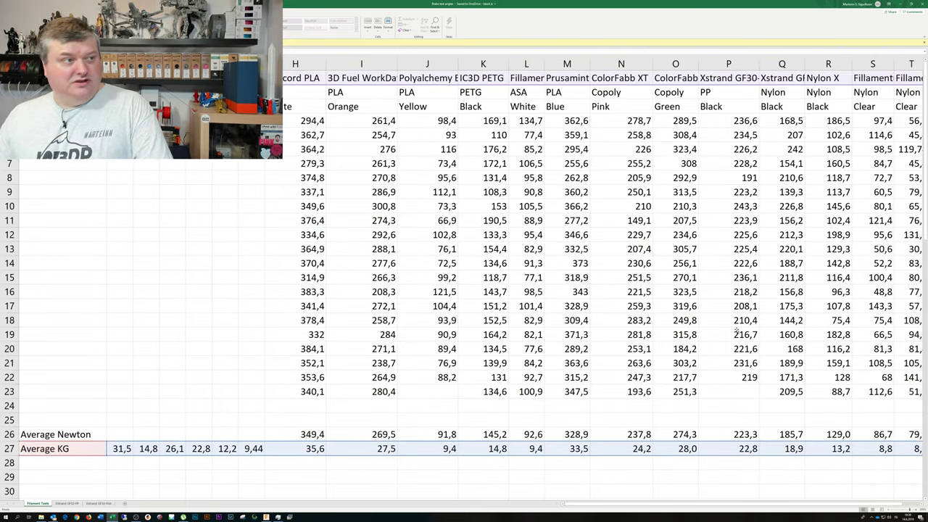
pyautogui.scroll(-15, 725, 337)
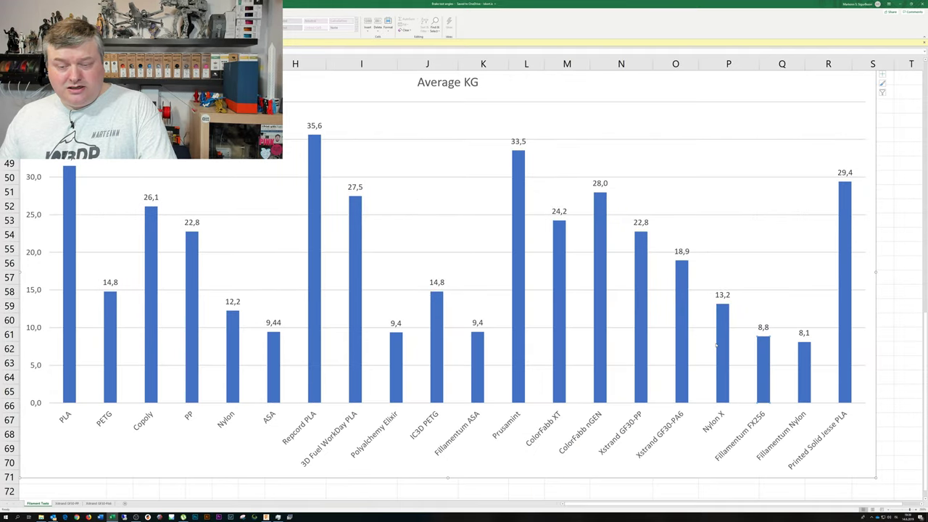